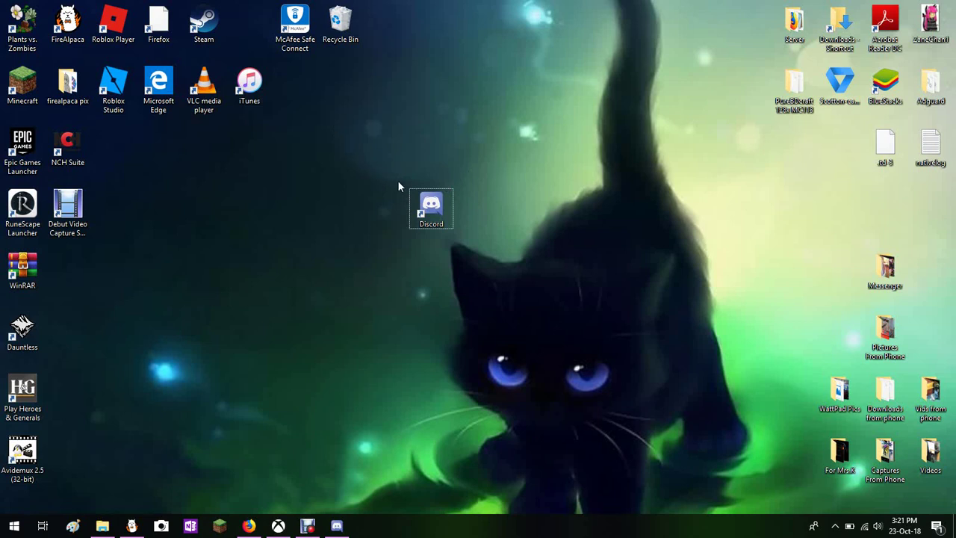
Step: Close the running Discord window and open Task Manager
right_click(337, 526)
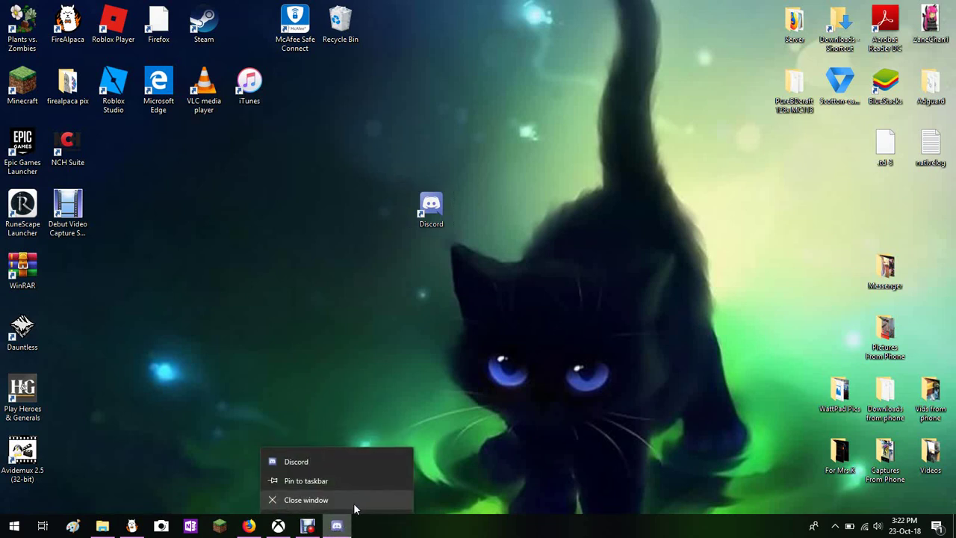
left_click(349, 498)
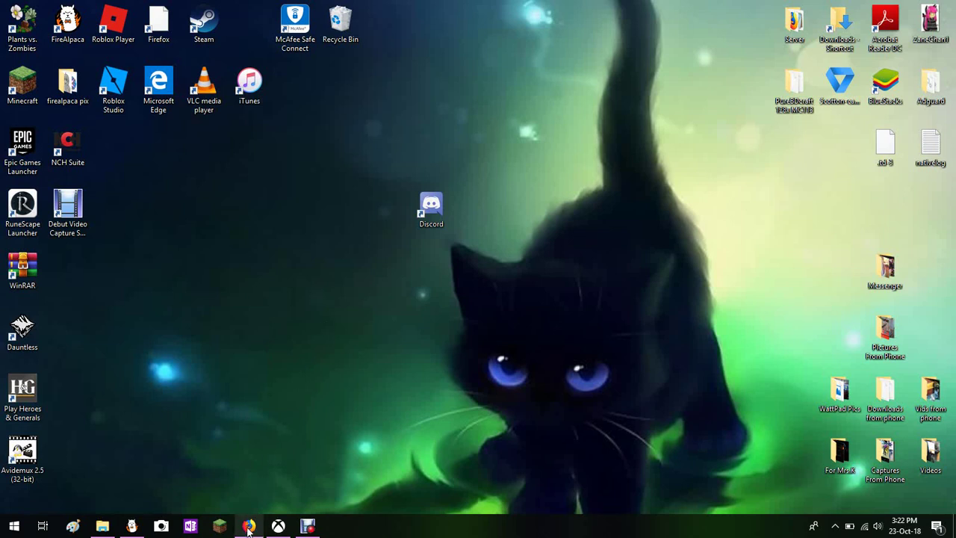
right_click(368, 533)
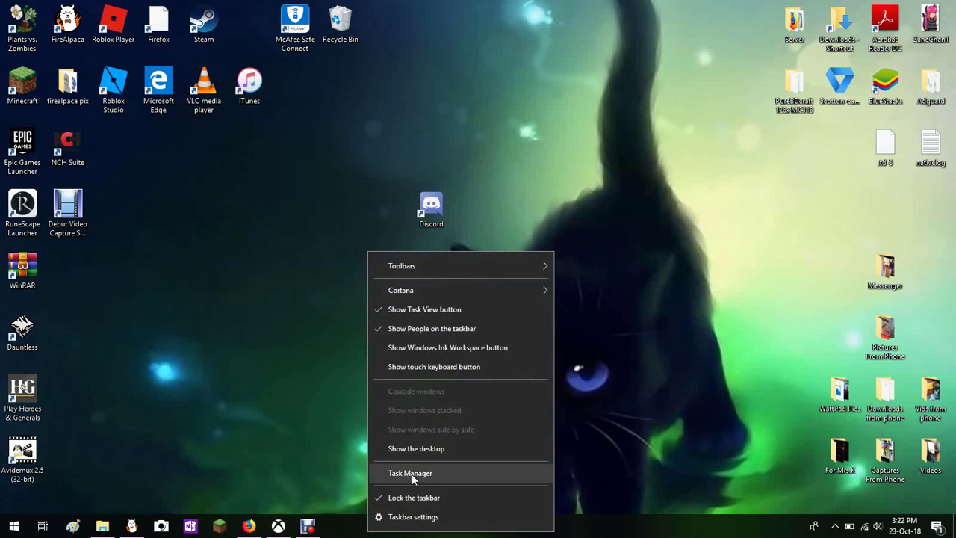
right_click(351, 530)
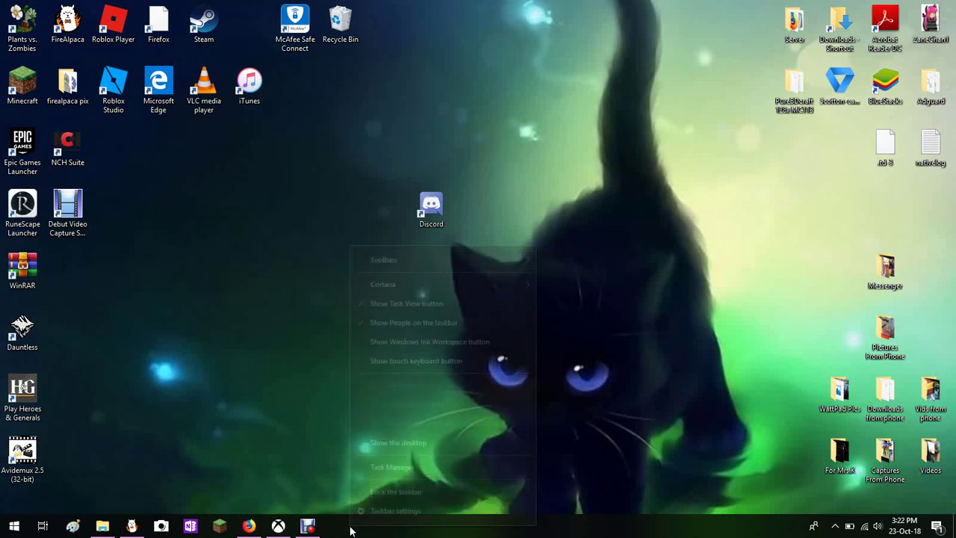
left_click(414, 469)
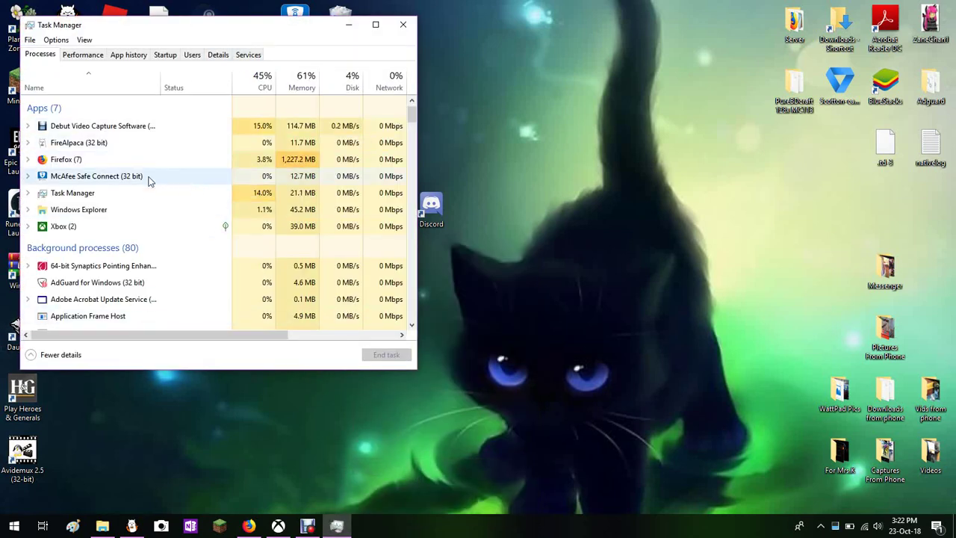
Step: End a Discord (32 bit) background process, check that no other Discord processes are listed, and close Task Manager
scroll(149, 181, "down", 2)
scroll(148, 187, "down", 8)
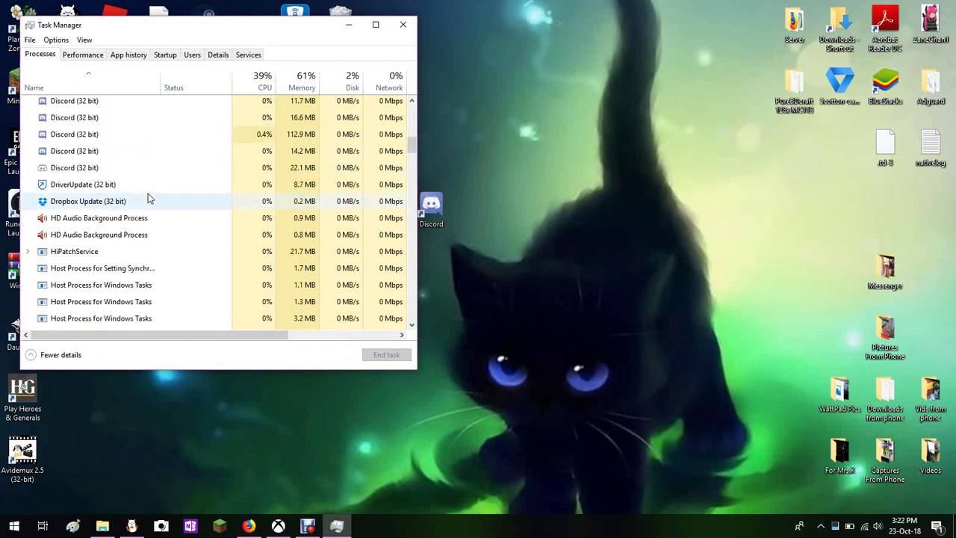
scroll(74, 182, "up", 1)
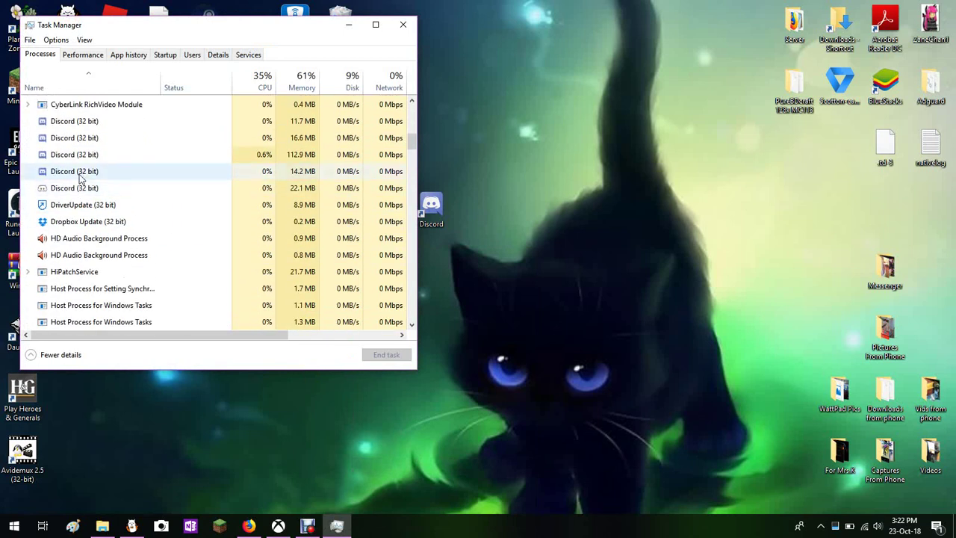
right_click(81, 173)
left_click(138, 179)
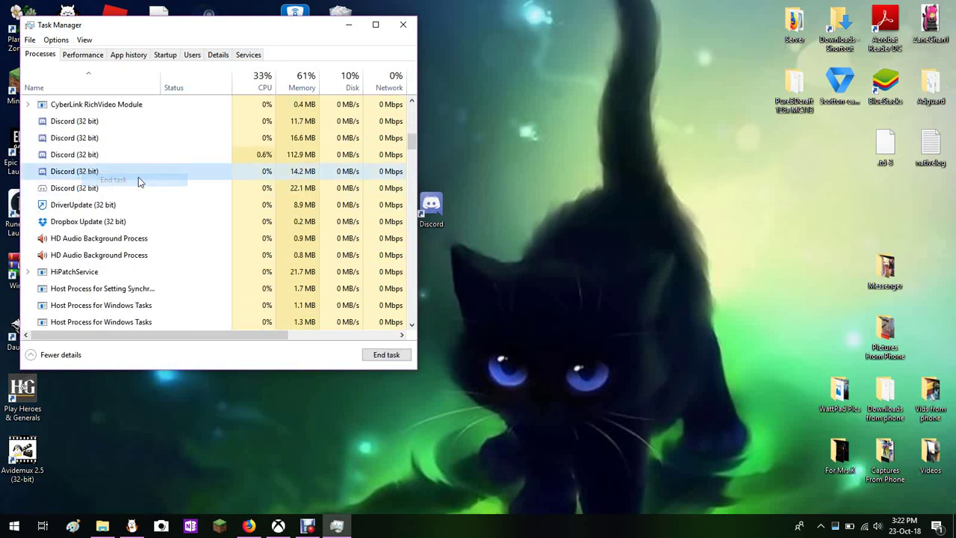
scroll(138, 183, "up", 7)
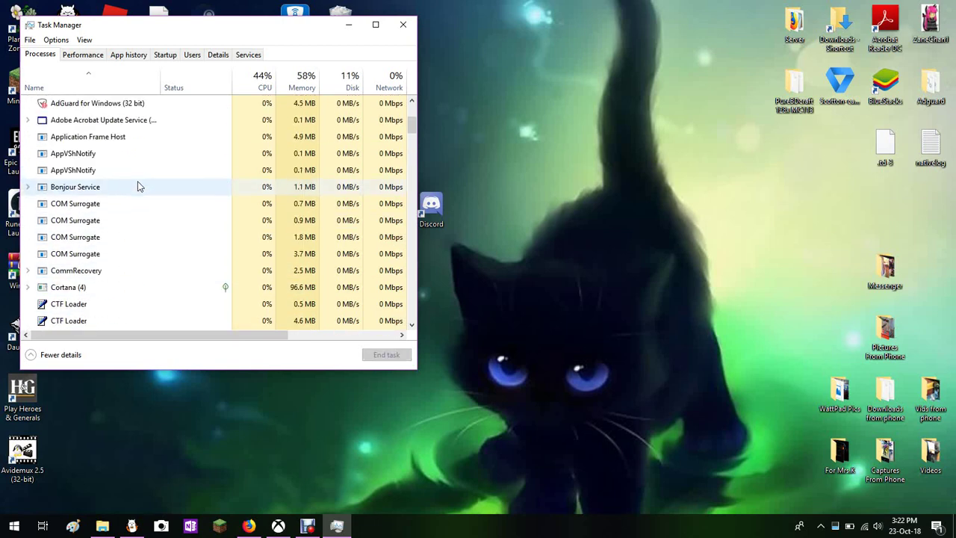
scroll(137, 186, "down", 7)
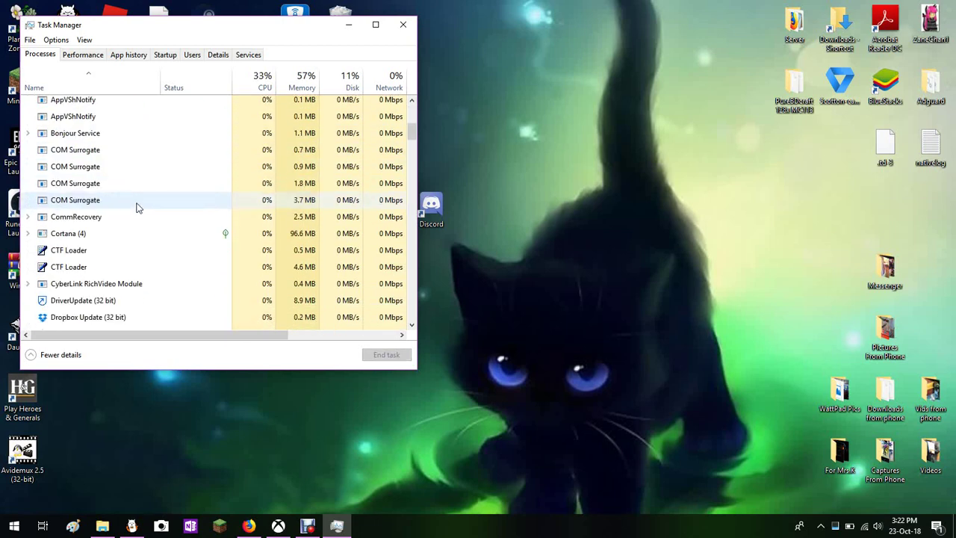
left_click(402, 24)
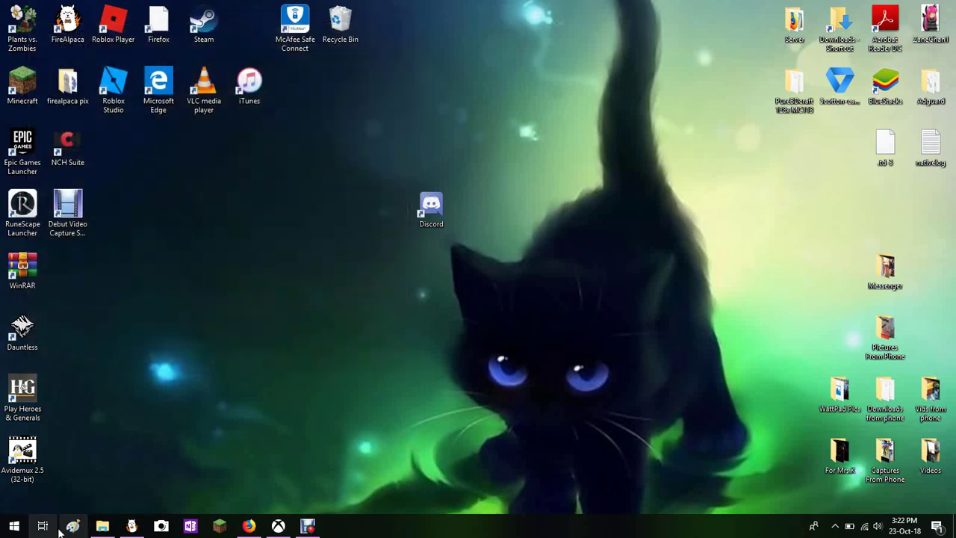
Step: Search Windows for "run" and open the Run dialog
left_click(13, 525)
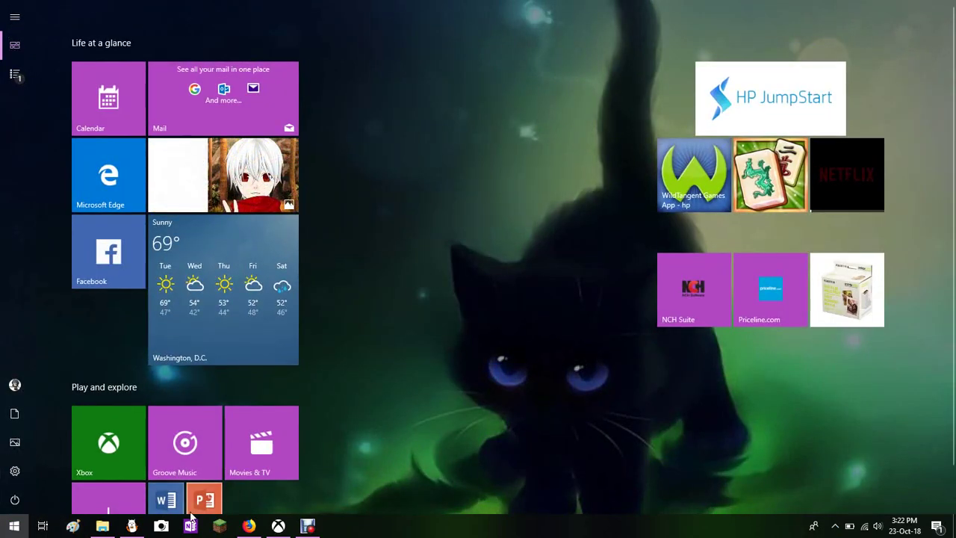
type("run")
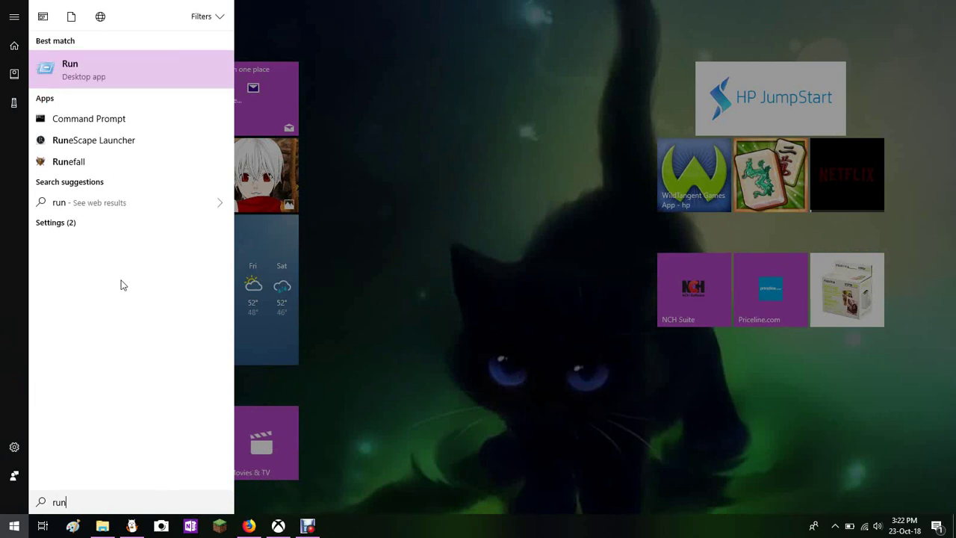
left_click(94, 74)
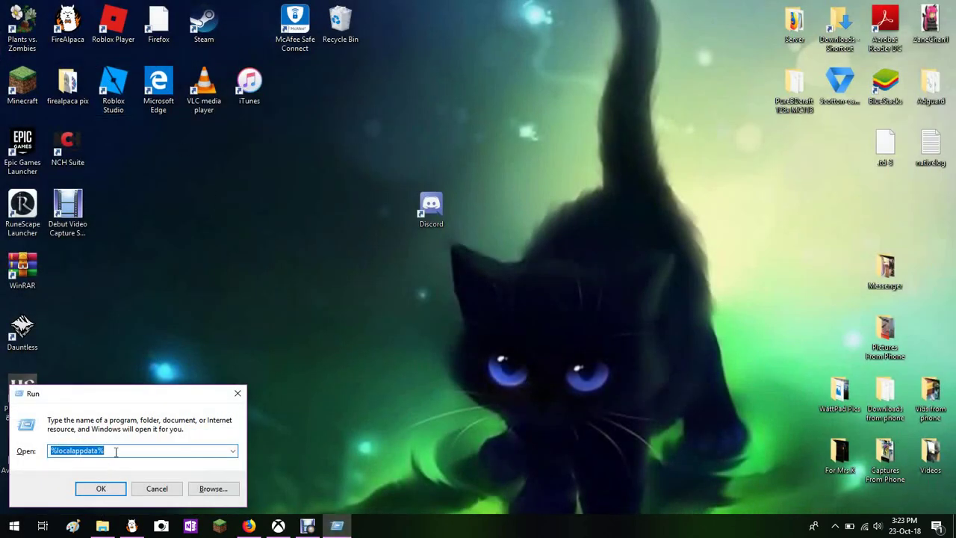
Step: Enter %localappdata% as the location to run and open that folder
left_click(75, 450)
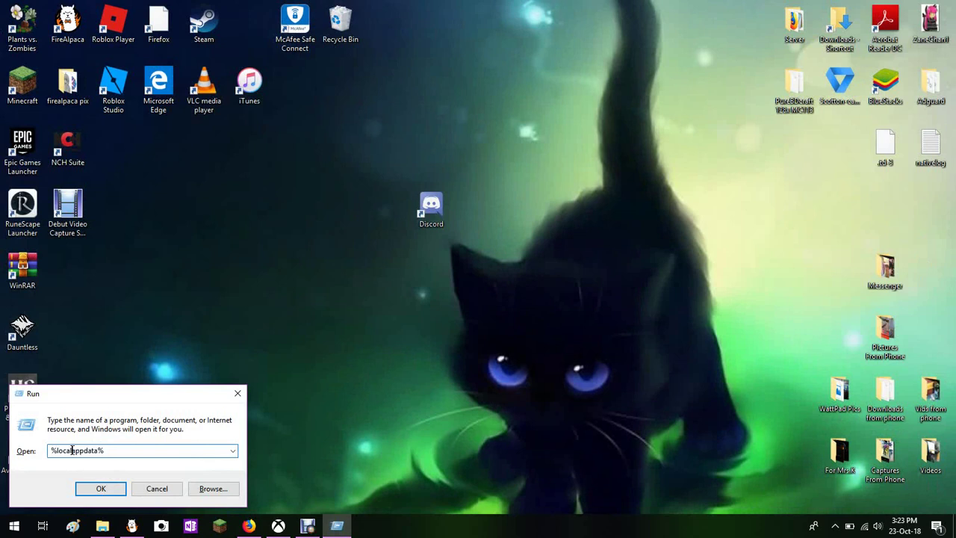
double_click(74, 450)
left_click(74, 452)
key("BackSpace")
key("BackSpace")
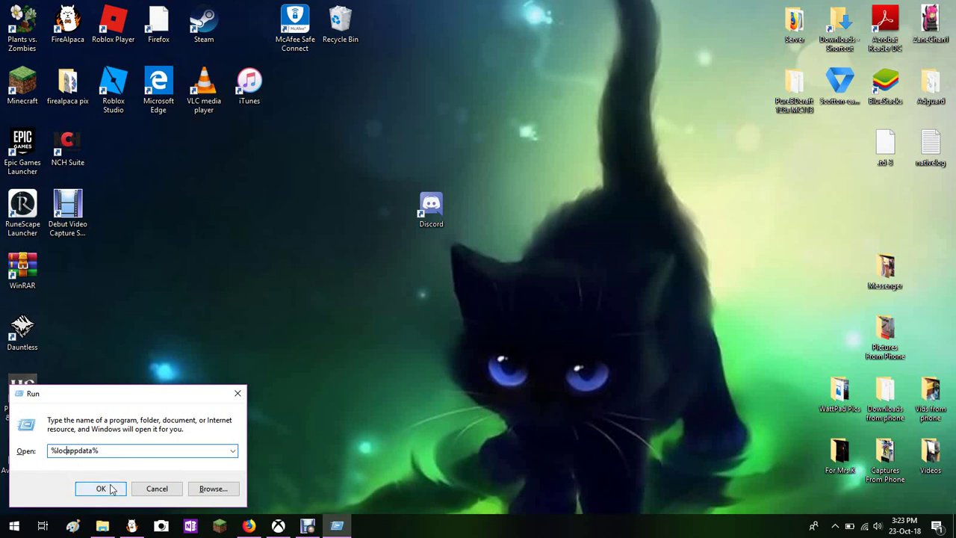
key("BackSpace")
key("BackSpace")
key("BackSpace")
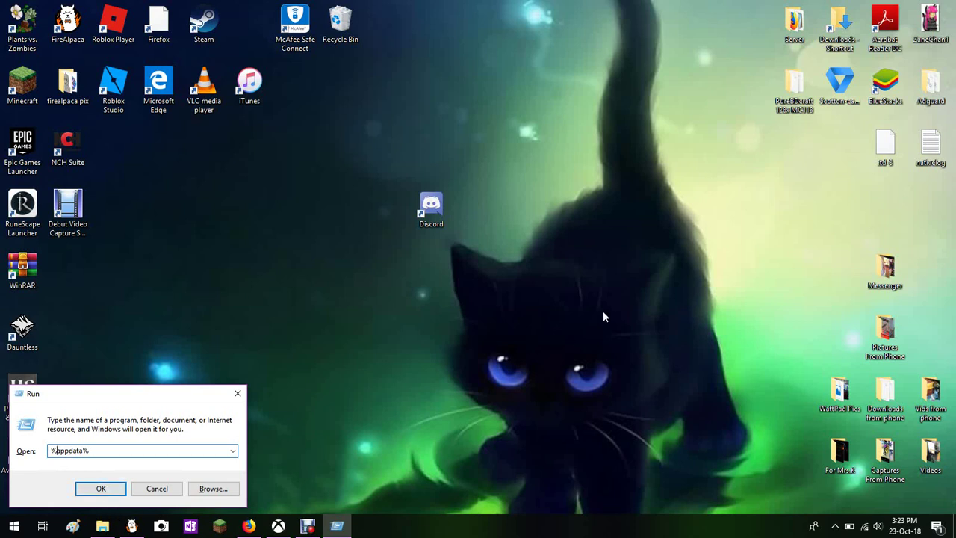
type("local")
left_click(106, 489)
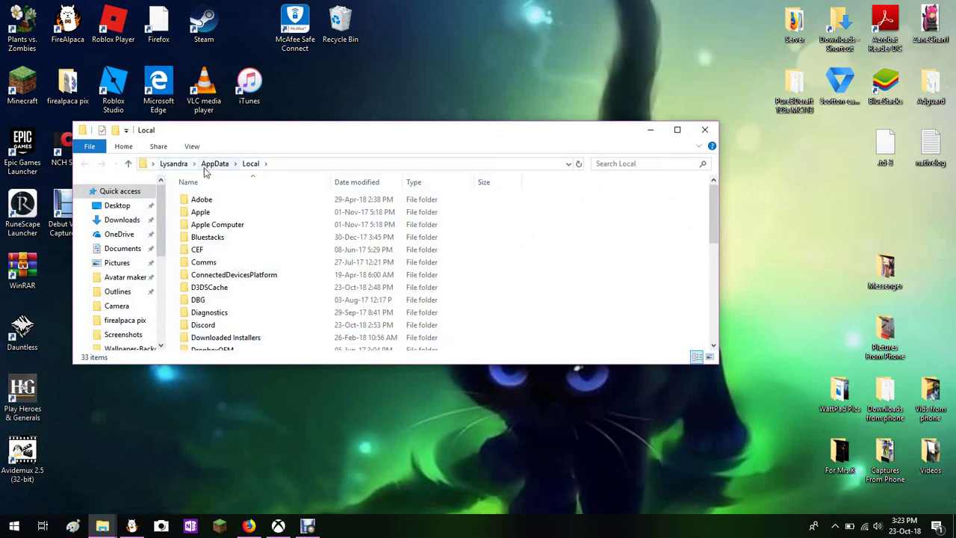
Step: Find the Discord folder inside AppData's Local folder and open it
scroll(234, 181, "down", 3)
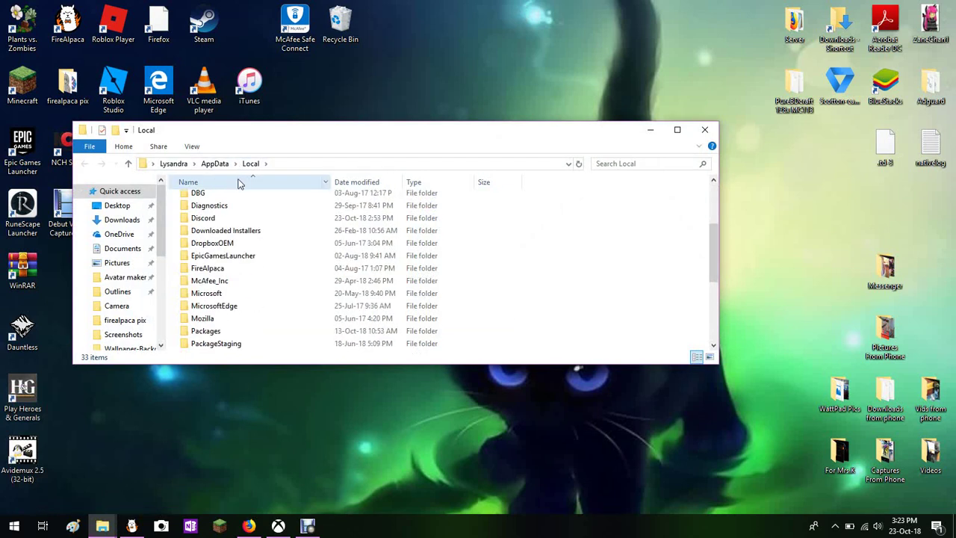
scroll(146, 224, "down", 3)
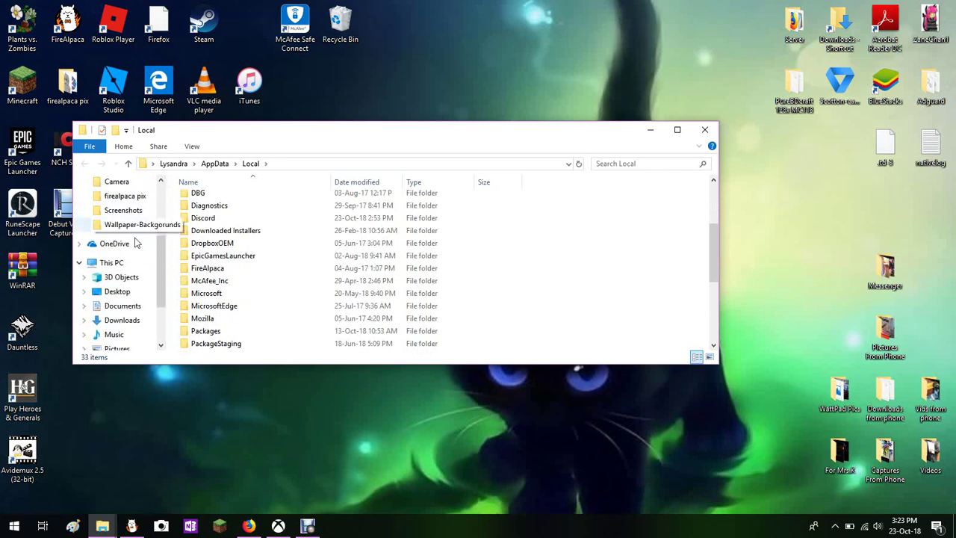
scroll(271, 238, "up", 3)
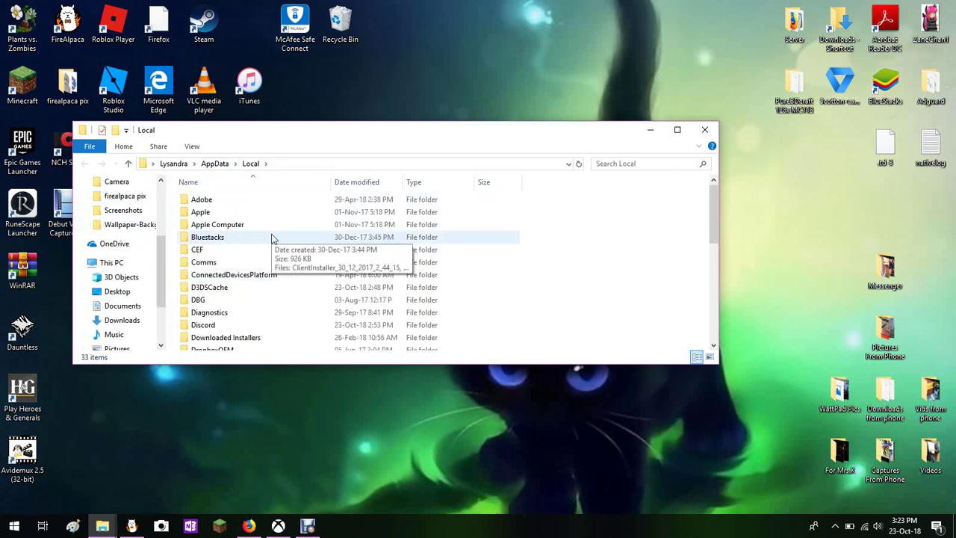
scroll(271, 237, "down", 4)
scroll(271, 238, "up", 3)
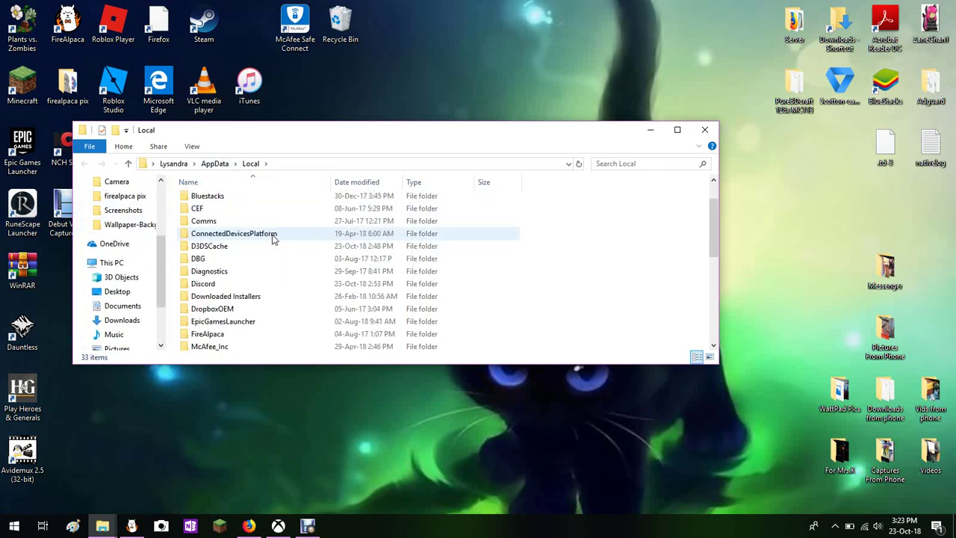
scroll(261, 223, "down", 4)
scroll(254, 226, "up", 5)
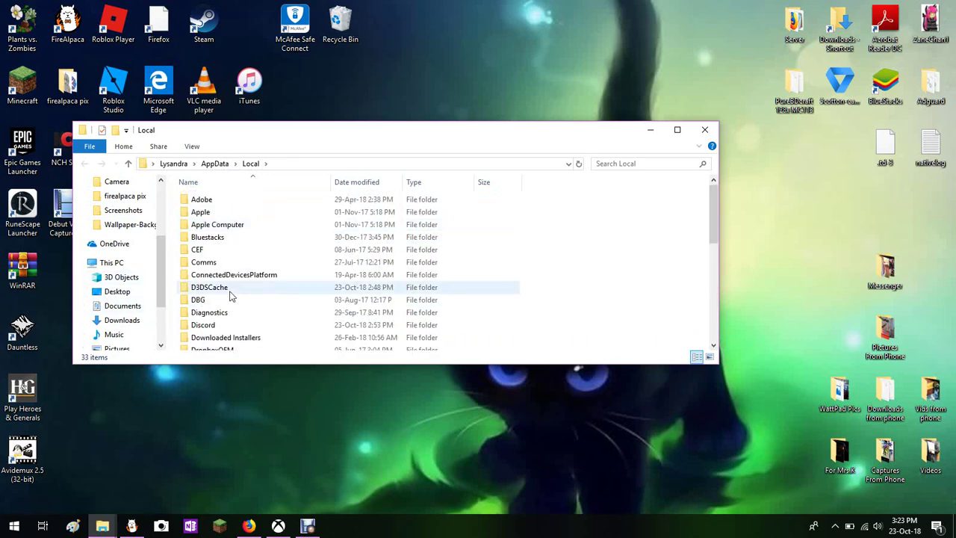
double_click(210, 329)
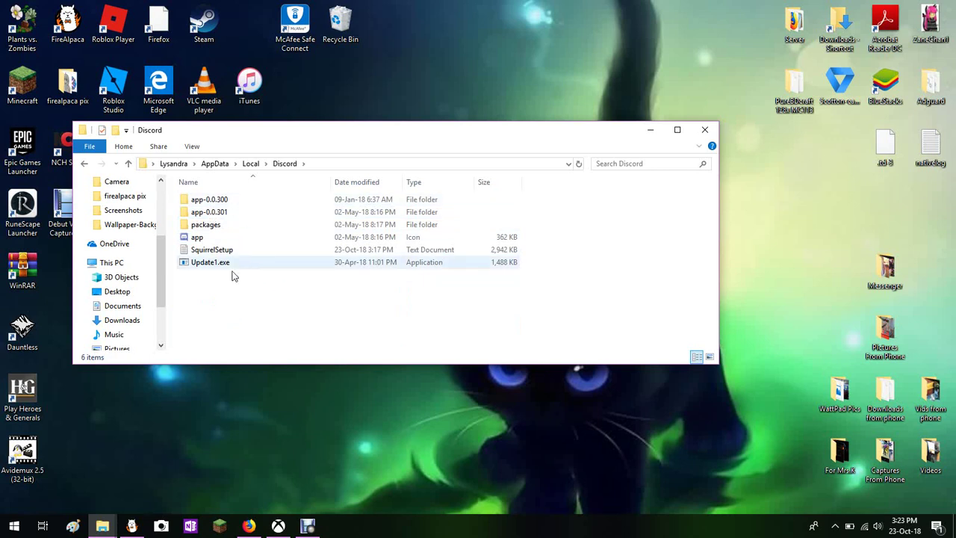
Step: Edit the name of the update application in the Discord folder so that it reads Update1.exe
mouse_move(228, 267)
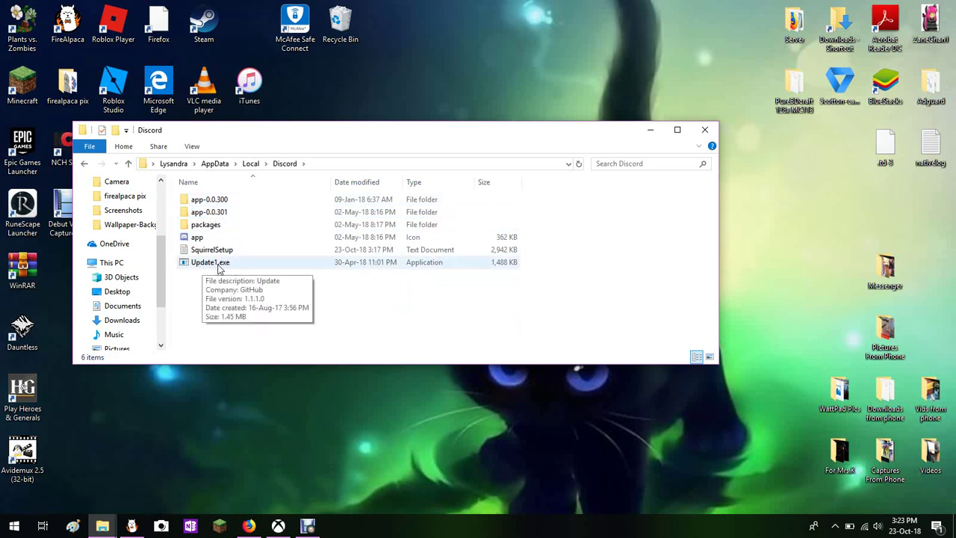
right_click(217, 267)
left_click(203, 268)
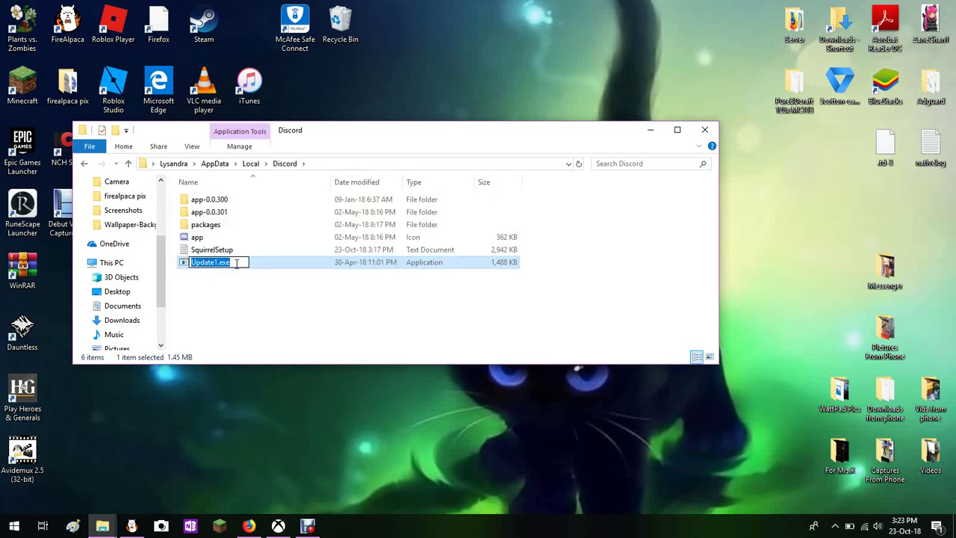
left_click(237, 263)
key("BackSpace")
key("BackSpace")
key("BackSpace")
key("BackSpace")
key("BackSpace")
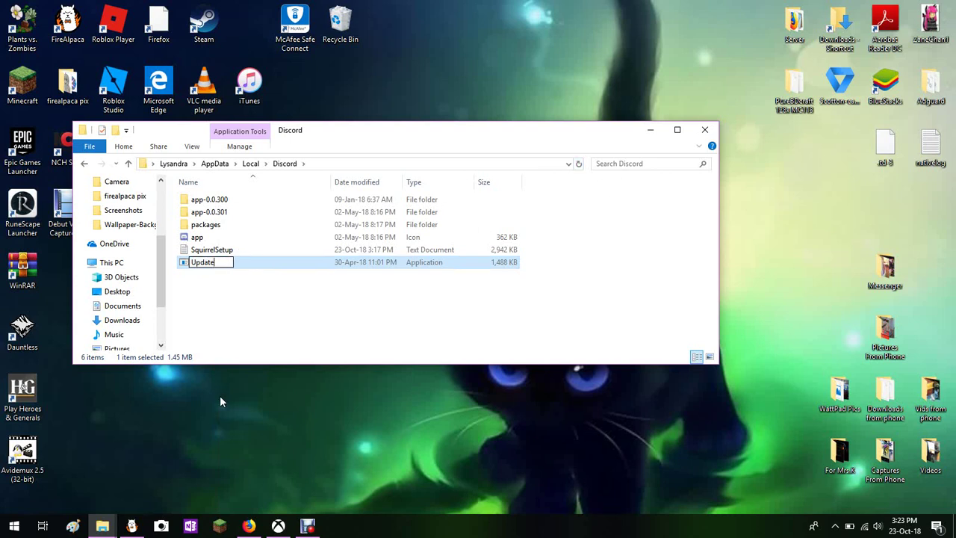
type("1.exe")
key("BackSpace")
key("BackSpace")
key("BackSpace")
key("BackSpace")
key("BackSpace")
type(".exe")
key("Left")
key("Left")
key("Left")
key("Left")
type("1")
left_click(229, 282)
left_click(224, 266)
right_click(224, 266)
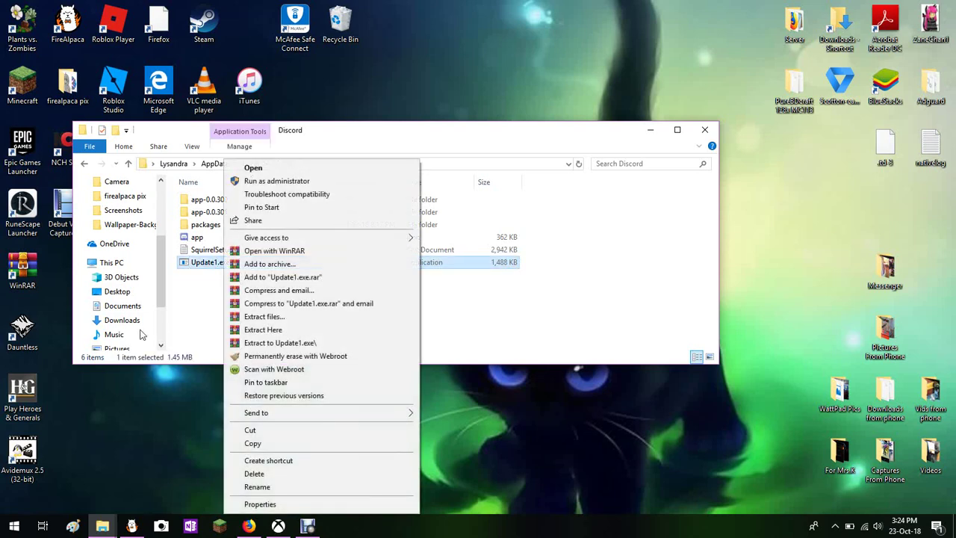
left_click(216, 302)
right_click(227, 267)
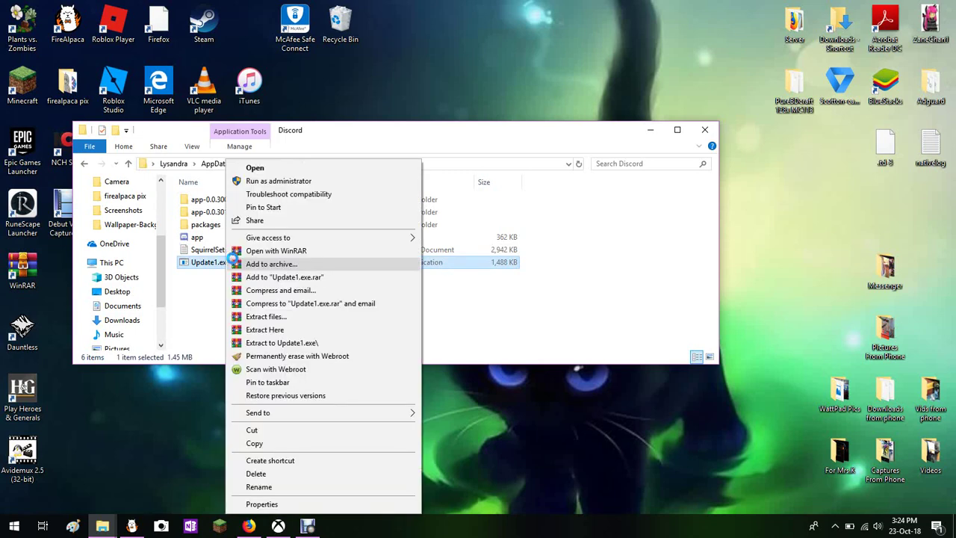
left_click(269, 264)
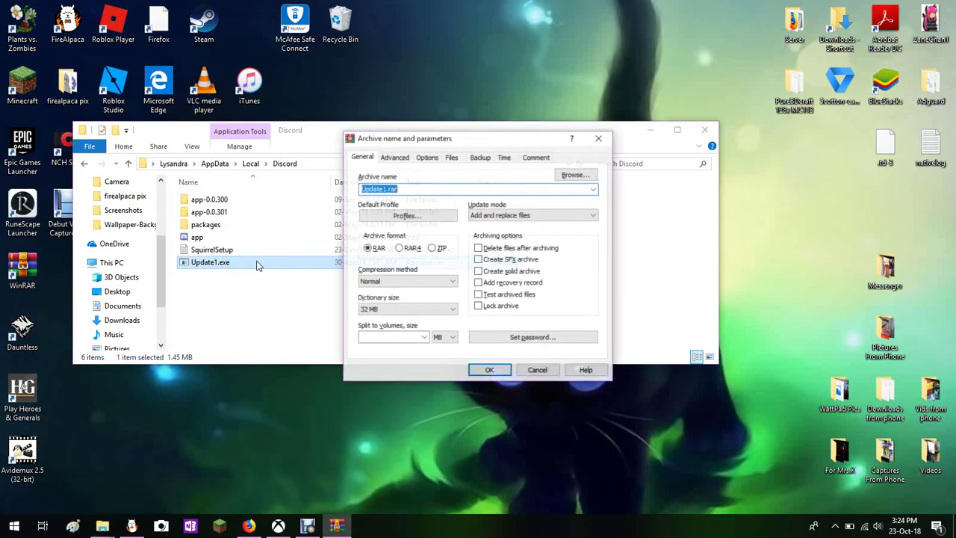
left_click(599, 138)
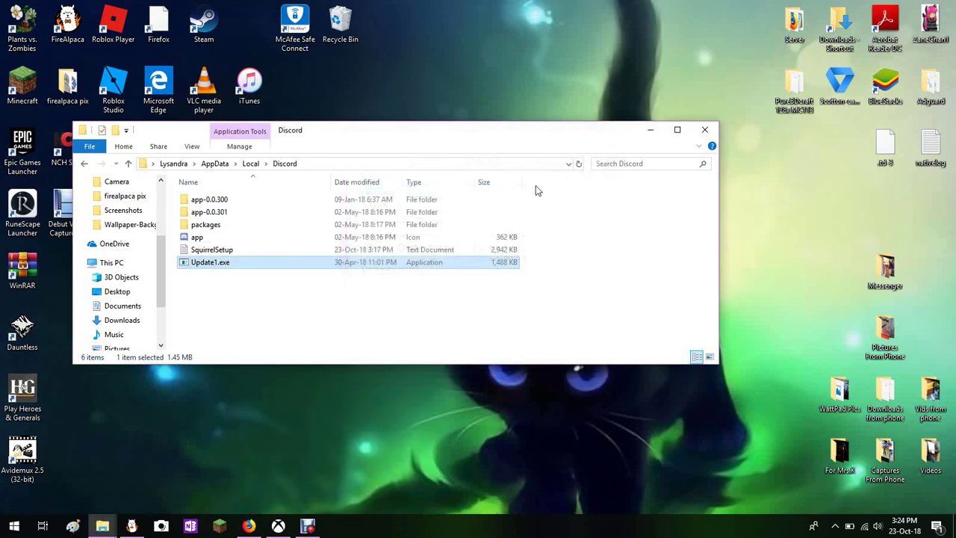
Step: Close the Discord folder window, launch Discord from the desktop and bring up its window
left_click(702, 131)
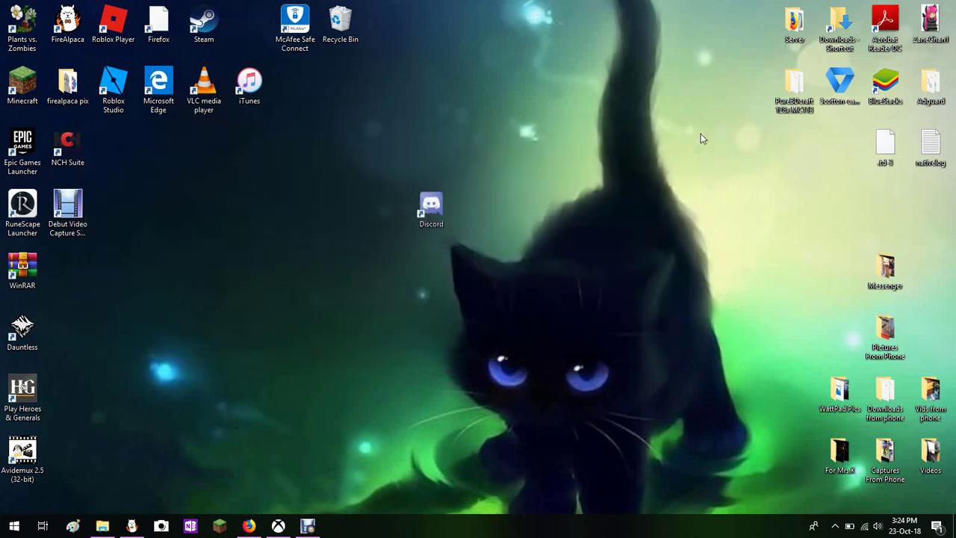
left_click(451, 210)
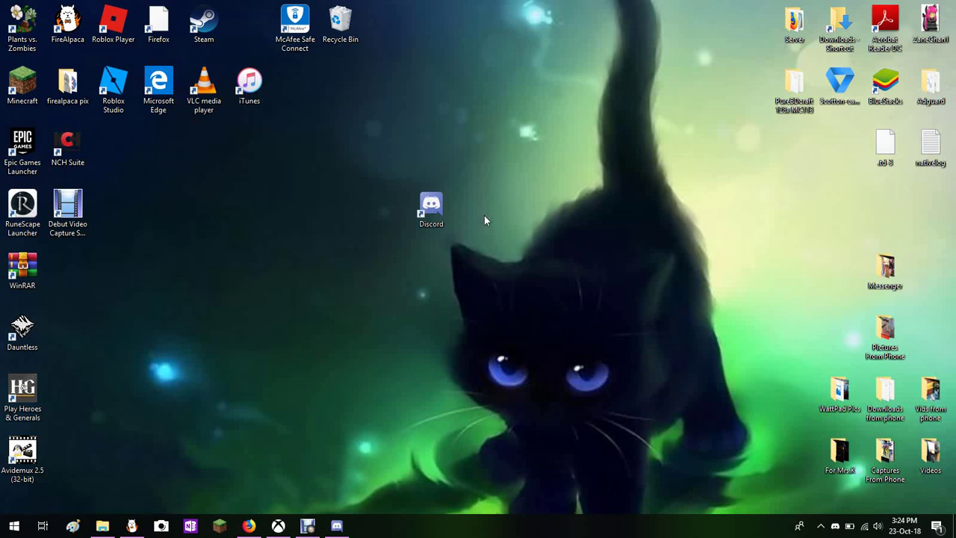
left_click(336, 525)
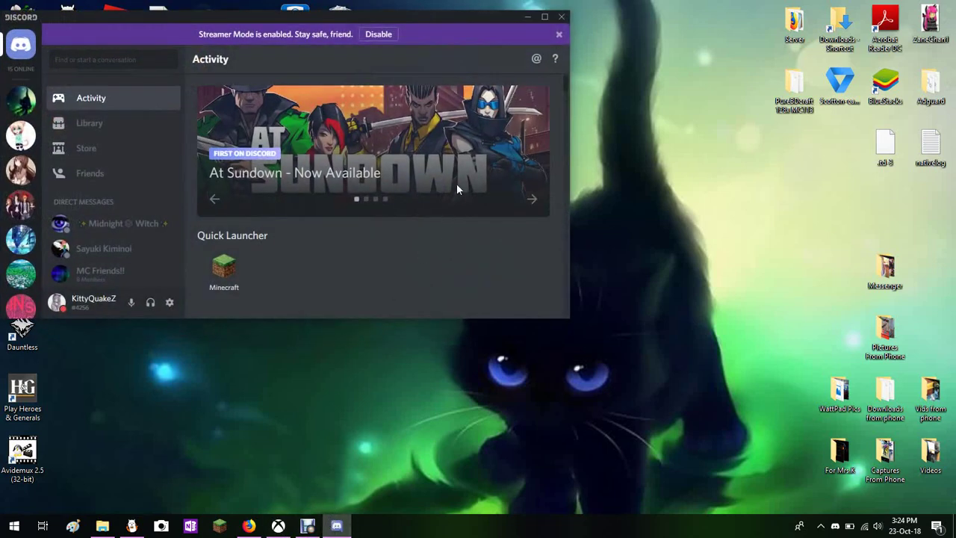
Step: Dismiss the Streamer Mode notice in Discord and close the Discord window
left_click(558, 35)
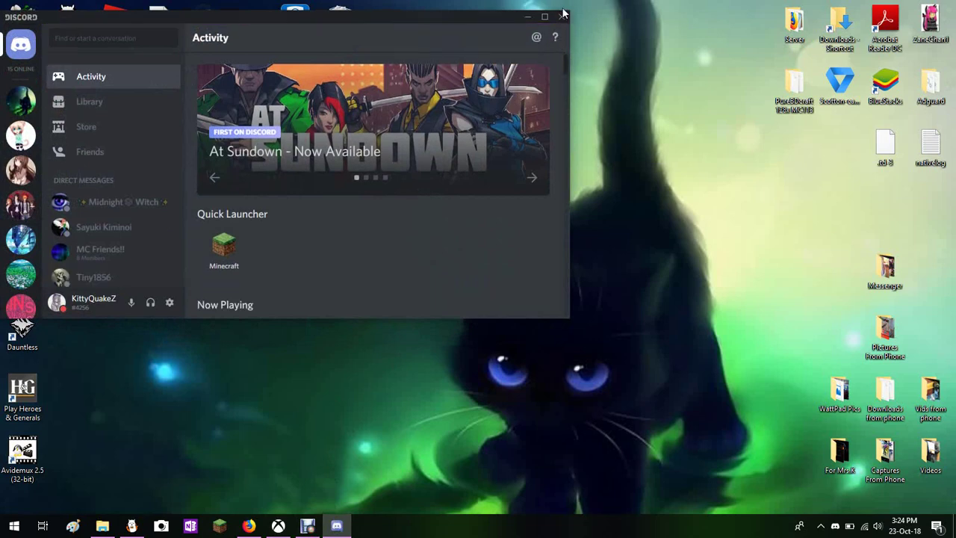
left_click(562, 16)
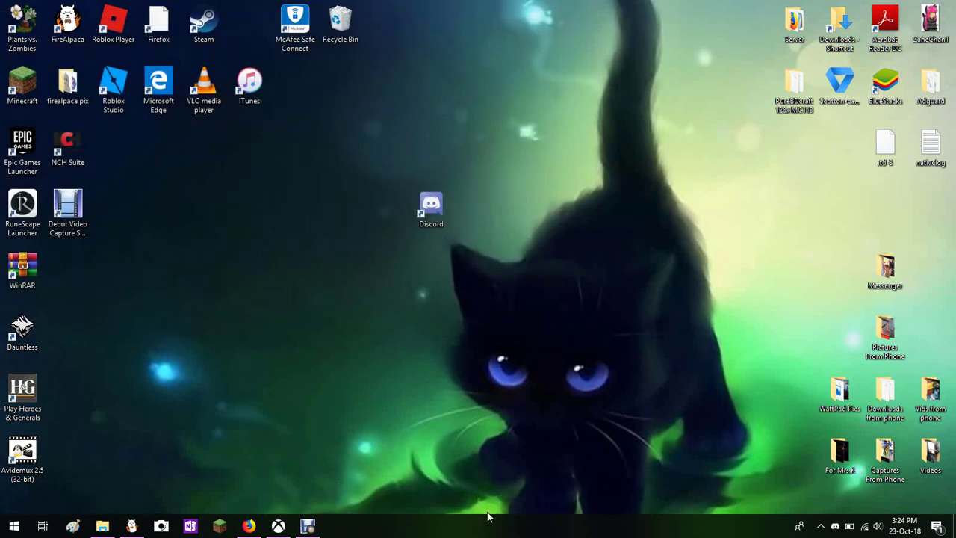